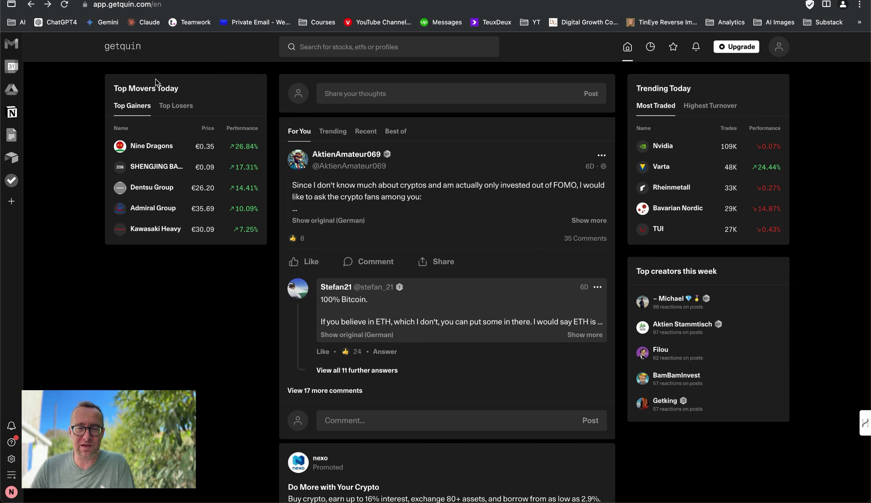
Show today's Top Losers among the top movers and the Highest Turnover list among trending stocks.
{"action": "left_click", "coordinate": [171, 107]}
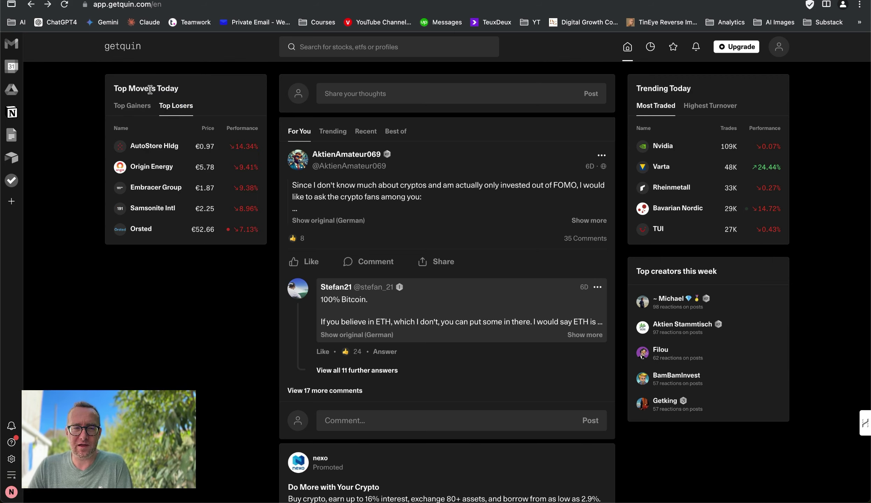
{"action": "left_click", "coordinate": [132, 106]}
{"action": "left_click", "coordinate": [178, 107]}
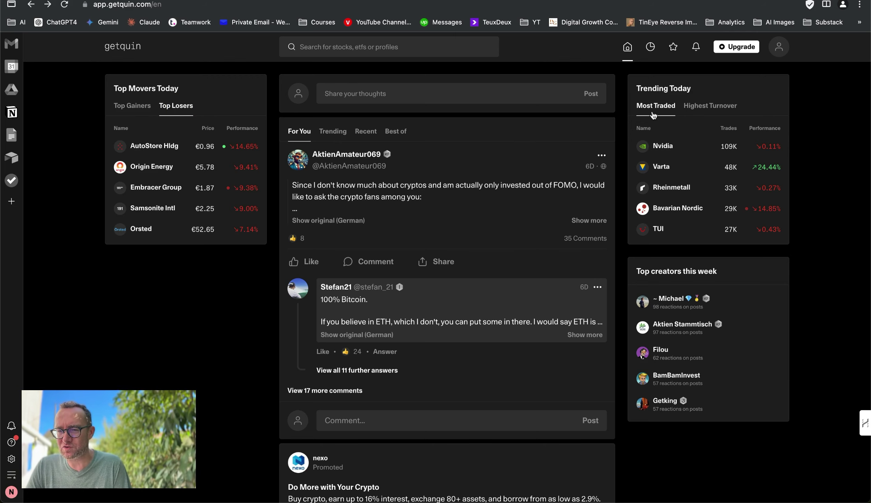
{"action": "left_click", "coordinate": [714, 107]}
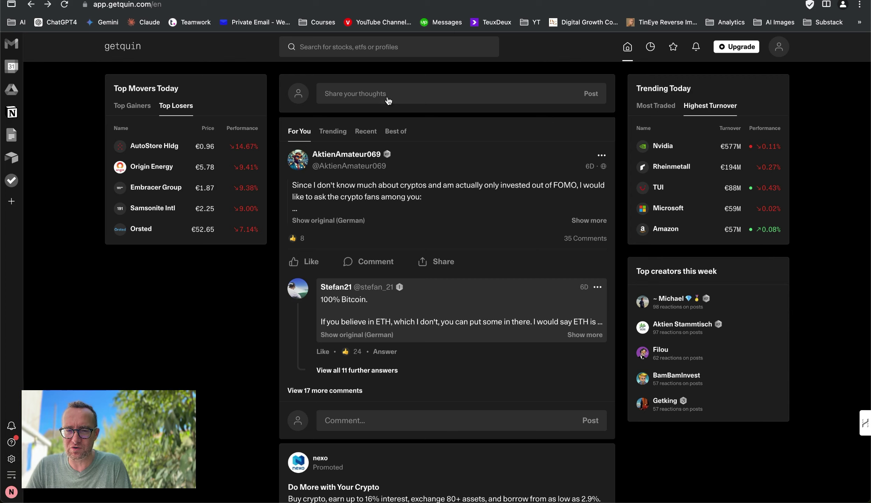
Browse the Trending, Recent and Best of views of the community feed.
{"action": "left_click", "coordinate": [334, 133]}
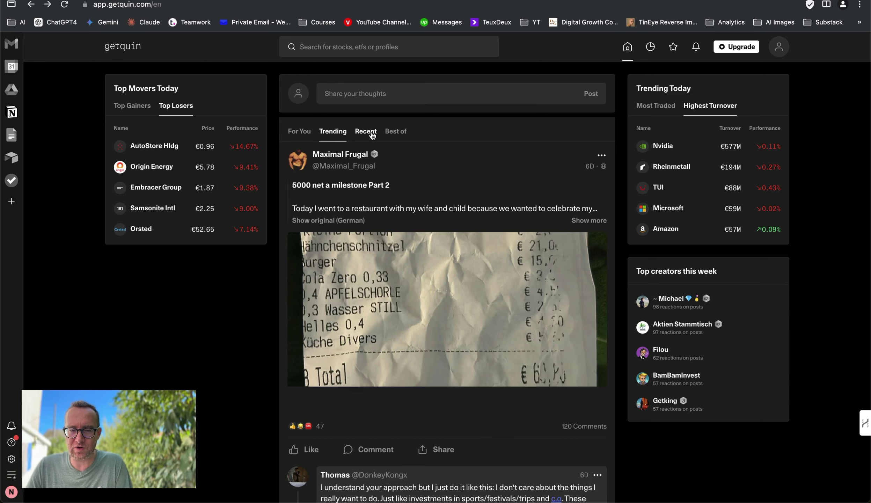
{"action": "left_click", "coordinate": [367, 133]}
{"action": "left_click", "coordinate": [397, 133]}
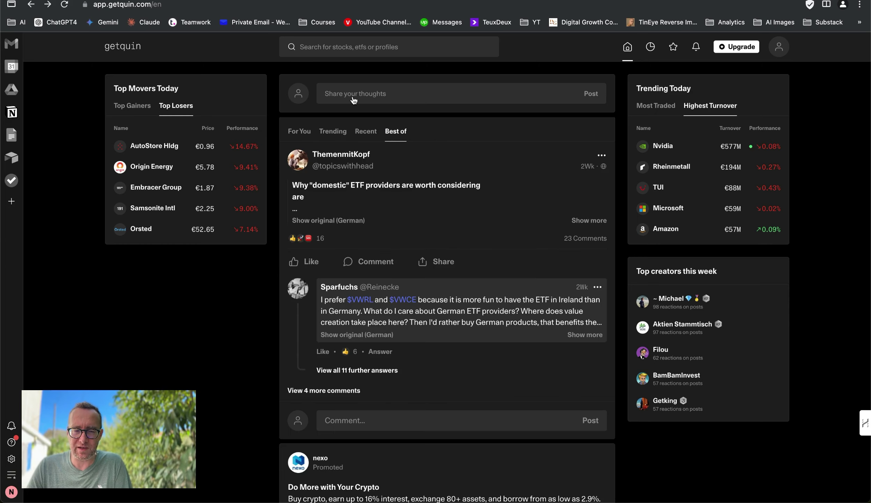
Open the composer for a new post, go through its introductory tips and close it without posting.
{"action": "left_click", "coordinate": [353, 100]}
{"action": "left_click", "coordinate": [598, 184]}
{"action": "left_click", "coordinate": [598, 184]}
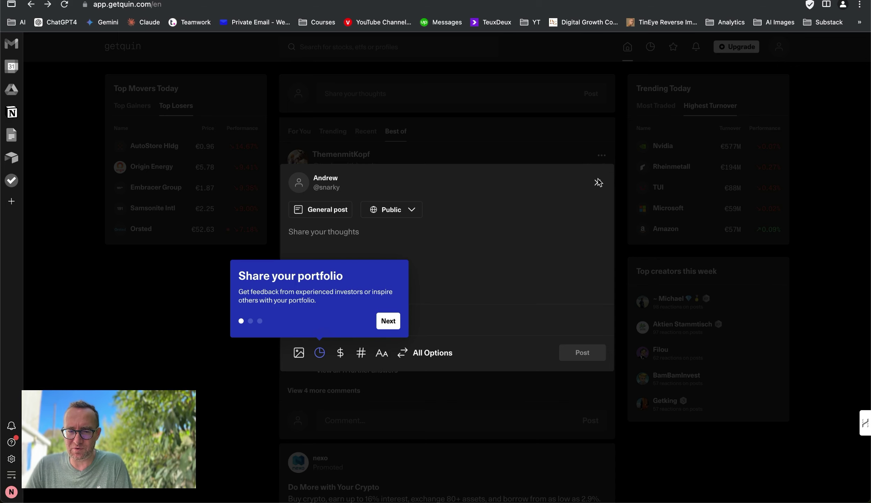
{"action": "left_click", "coordinate": [394, 316]}
{"action": "left_click", "coordinate": [417, 321]}
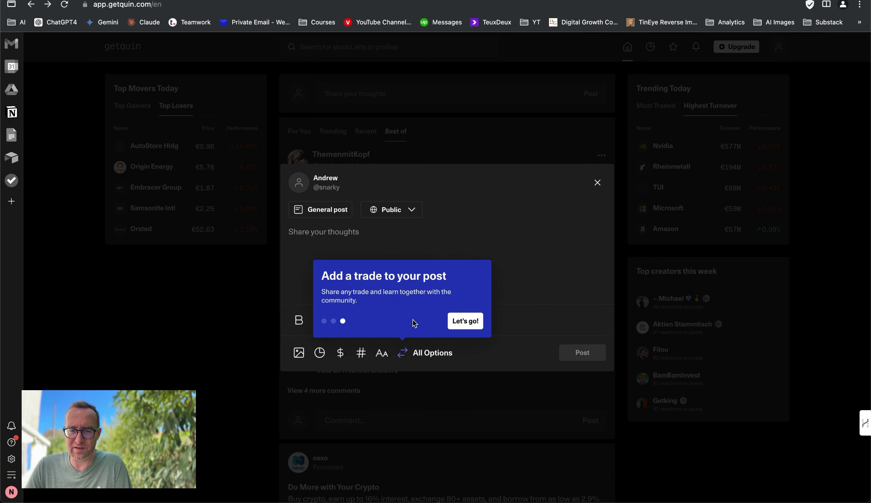
{"action": "left_click", "coordinate": [453, 322]}
{"action": "left_click", "coordinate": [598, 182]}
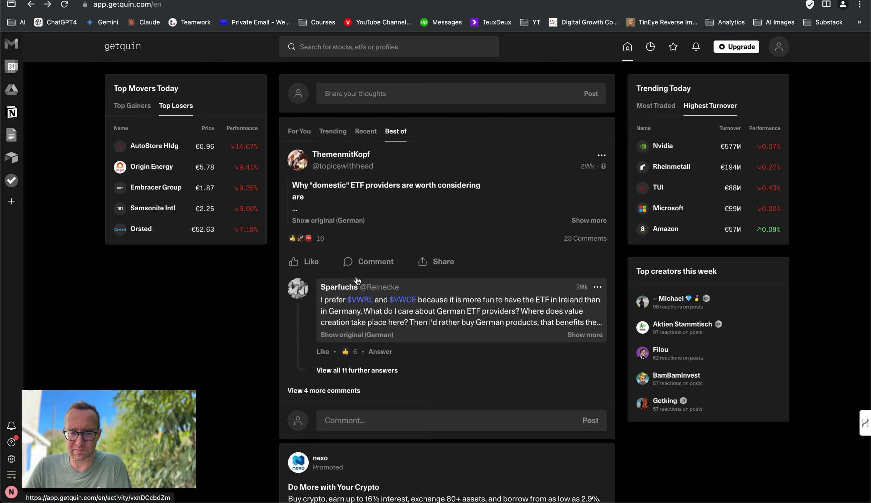
Skim the Best of feed and open the Nvidia stock page from the most searched stocks.
{"action": "scroll", "coordinate": [362, 241], "scroll_direction": "down", "scroll_amount": 10}
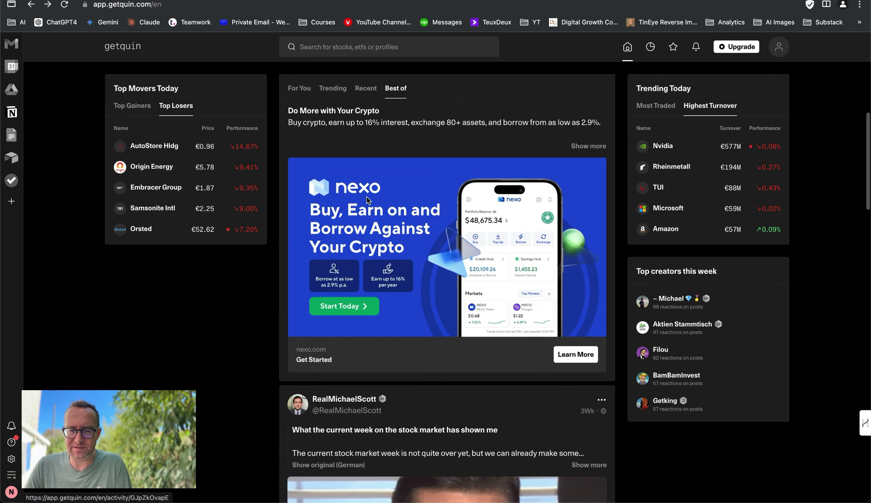
{"action": "scroll", "coordinate": [367, 196], "scroll_direction": "up", "scroll_amount": 2}
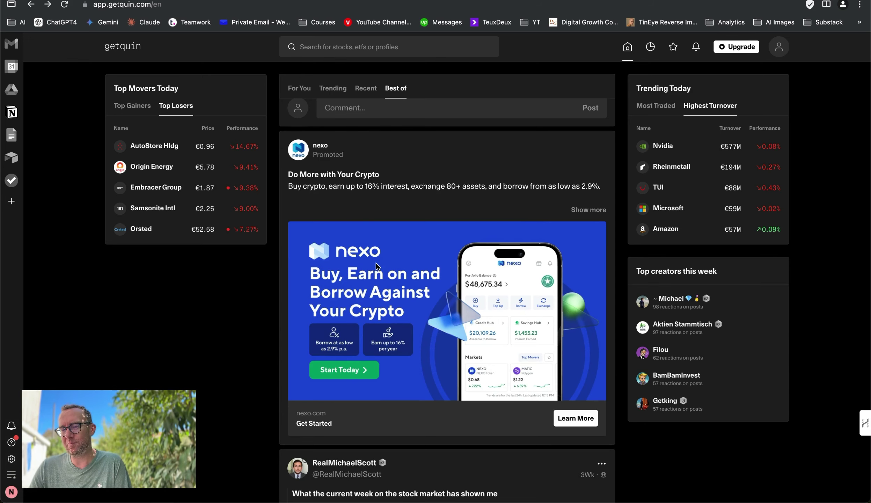
{"action": "scroll", "coordinate": [376, 262], "scroll_direction": "down", "scroll_amount": 5}
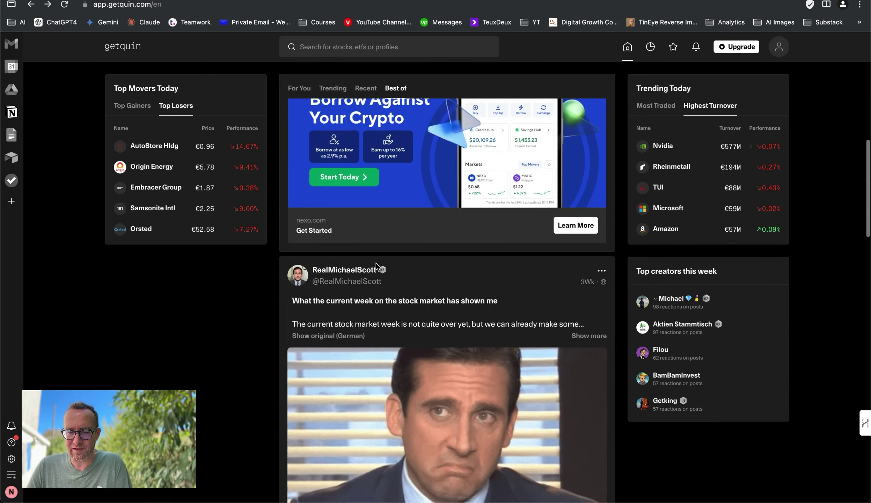
{"action": "scroll", "coordinate": [363, 164], "scroll_direction": "up", "scroll_amount": 15}
{"action": "left_click", "coordinate": [347, 49]}
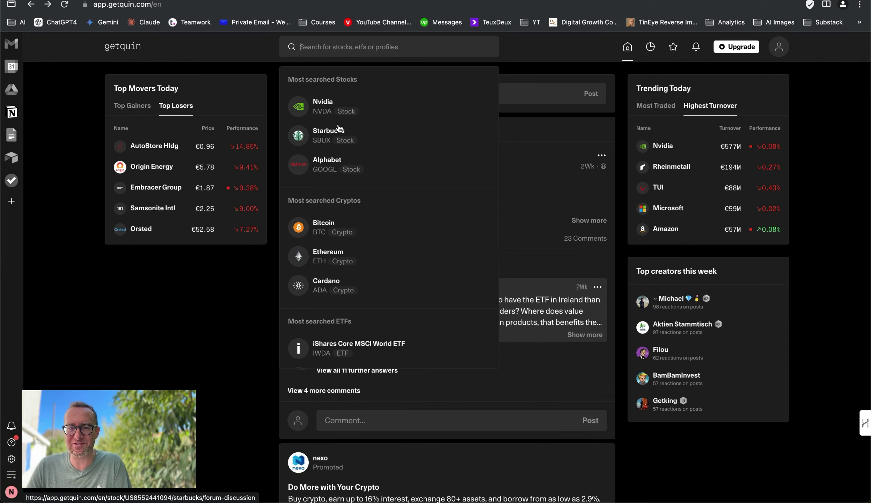
{"action": "left_click", "coordinate": [336, 111]}
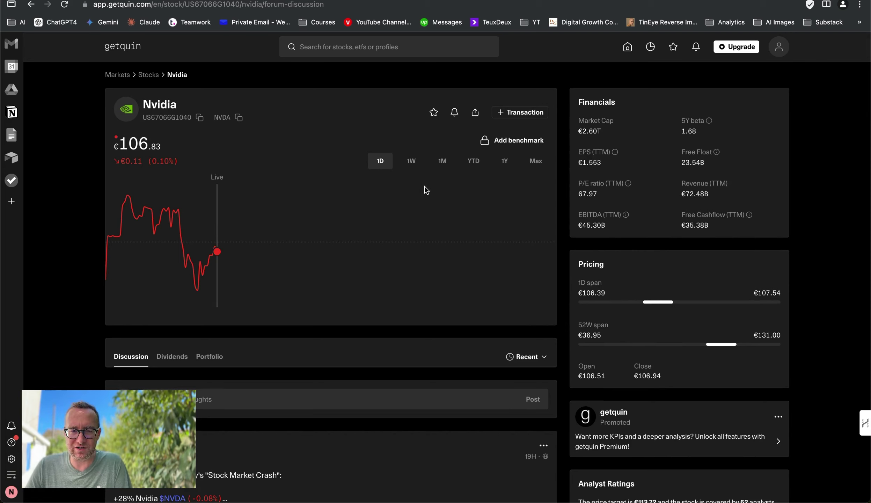
{"action": "left_click", "coordinate": [516, 147]}
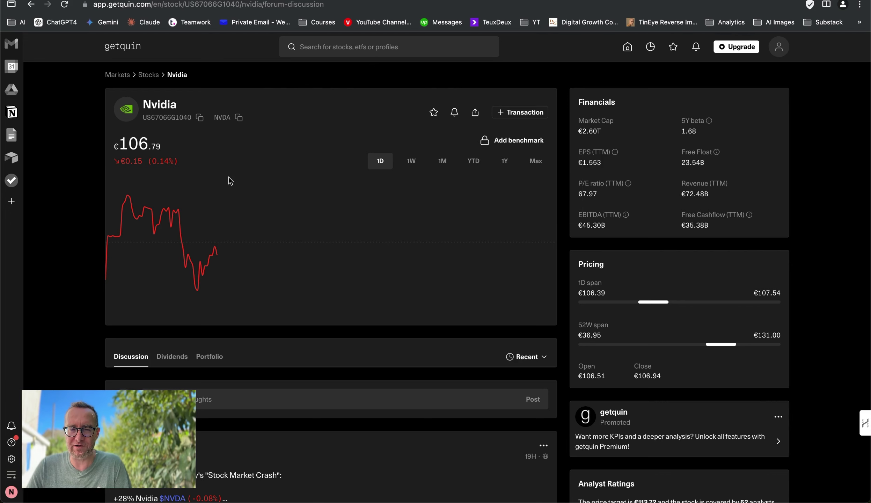
Open Nvidia's dividend information and examine its dividend history, frequently asked questions, trending securities and top dividend stocks.
{"action": "scroll", "coordinate": [230, 179], "scroll_direction": "down", "scroll_amount": 3}
{"action": "left_click", "coordinate": [171, 266]}
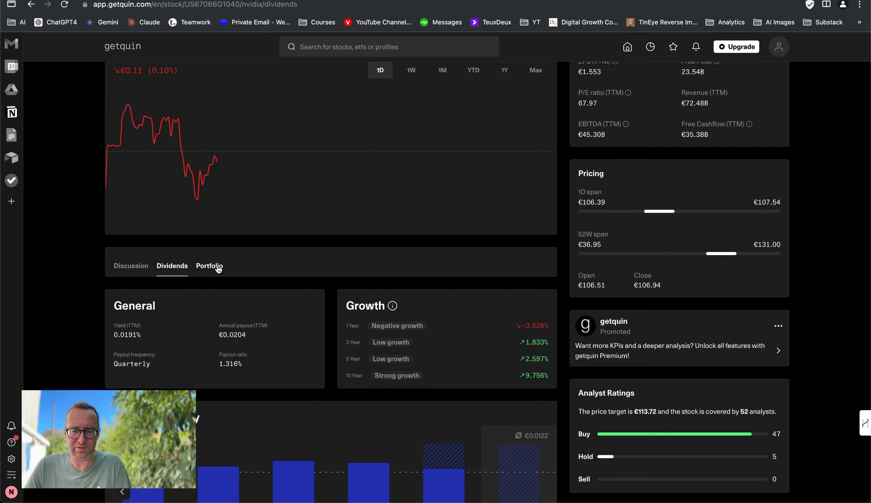
{"action": "scroll", "coordinate": [357, 273], "scroll_direction": "down", "scroll_amount": 9}
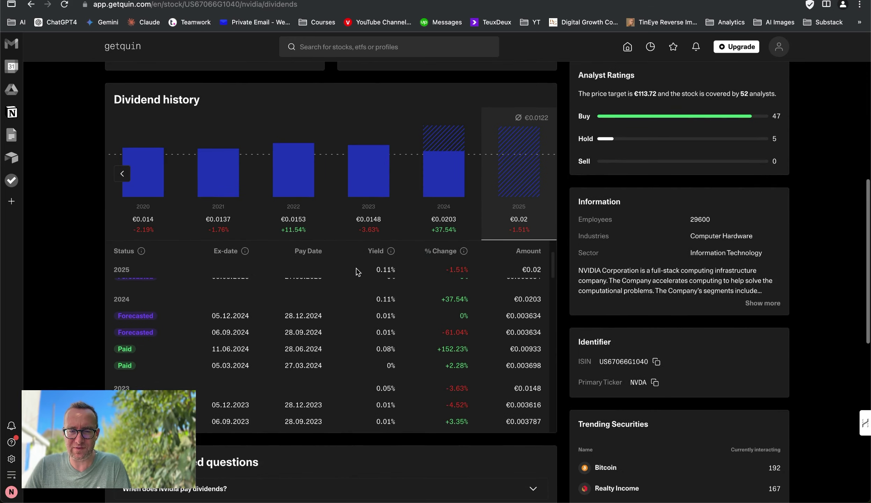
{"action": "scroll", "coordinate": [358, 272], "scroll_direction": "down", "scroll_amount": 5}
{"action": "scroll", "coordinate": [449, 451], "scroll_direction": "down", "scroll_amount": 9}
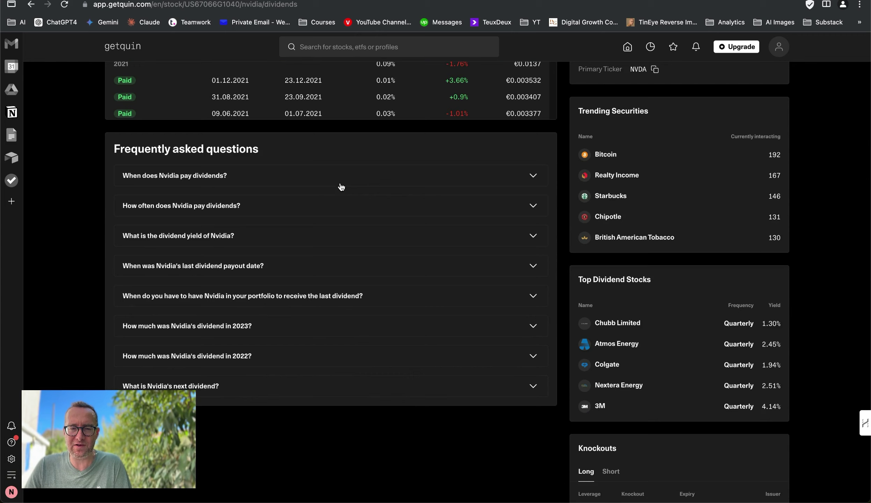
{"action": "scroll", "coordinate": [519, 233], "scroll_direction": "down", "scroll_amount": 1}
{"action": "scroll", "coordinate": [519, 233], "scroll_direction": "down", "scroll_amount": 4}
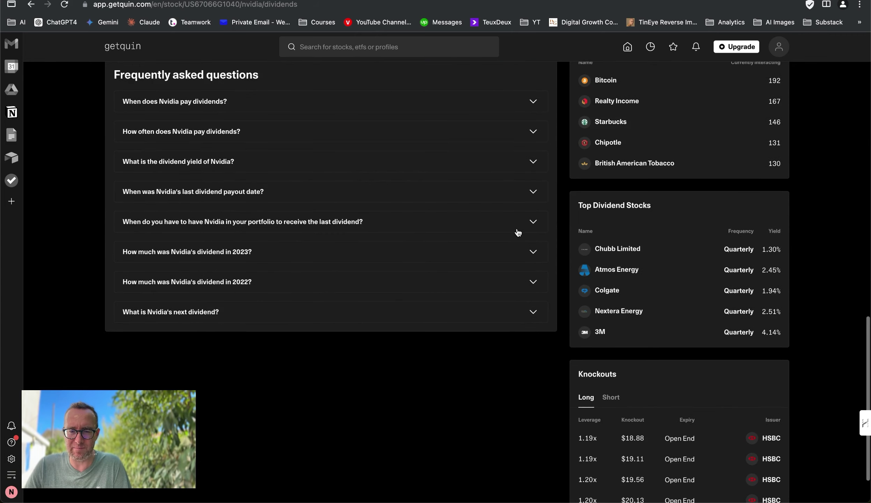
{"action": "scroll", "coordinate": [529, 253], "scroll_direction": "down", "scroll_amount": 4}
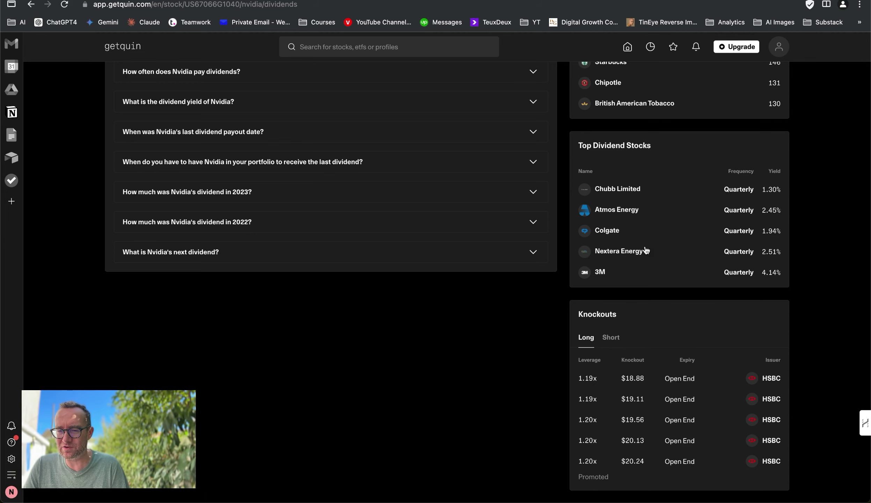
{"action": "scroll", "coordinate": [646, 250], "scroll_direction": "up", "scroll_amount": 10}
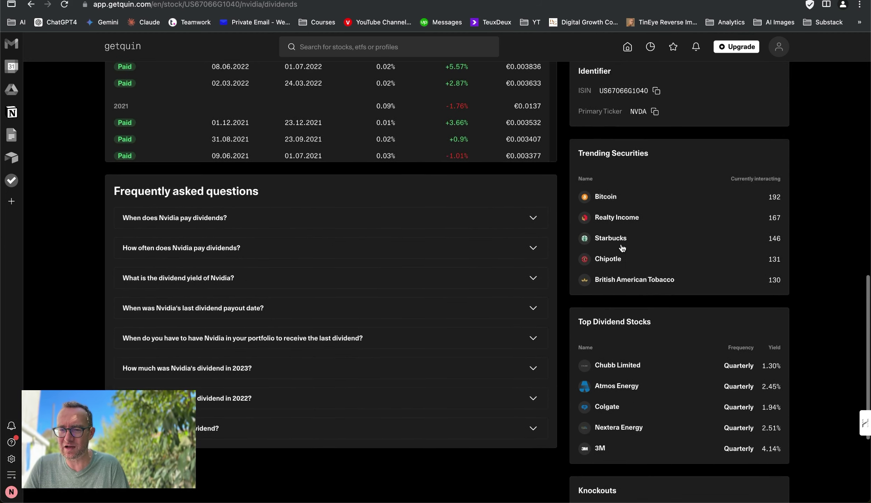
{"action": "scroll", "coordinate": [623, 248], "scroll_direction": "up", "scroll_amount": 4}
{"action": "scroll", "coordinate": [653, 263], "scroll_direction": "up", "scroll_amount": 9}
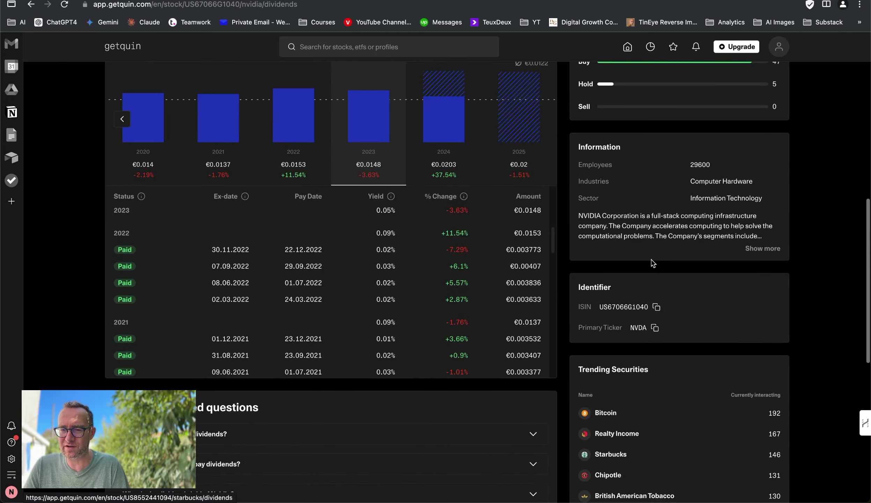
{"action": "scroll", "coordinate": [653, 264], "scroll_direction": "up", "scroll_amount": 20}
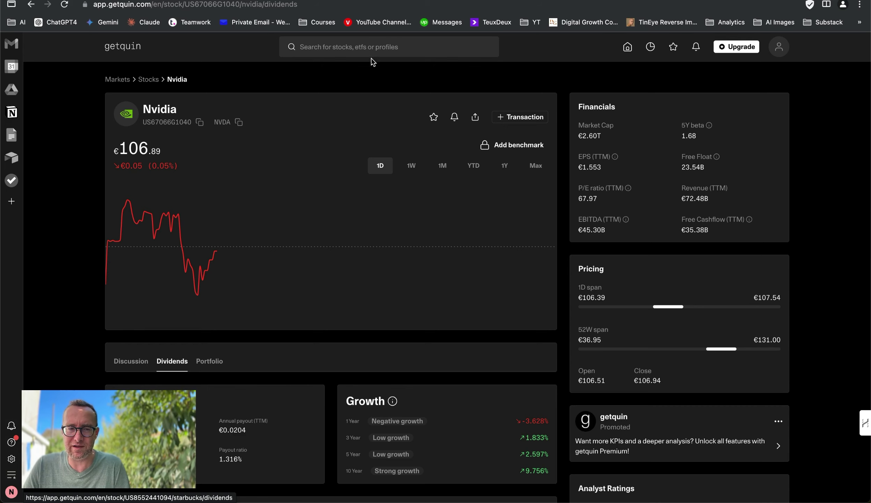
Open the portfolio dashboard and view the Questrade - Individual TFSA, Coinbase and Aggregated portfolios in turn.
{"action": "left_click", "coordinate": [628, 48]}
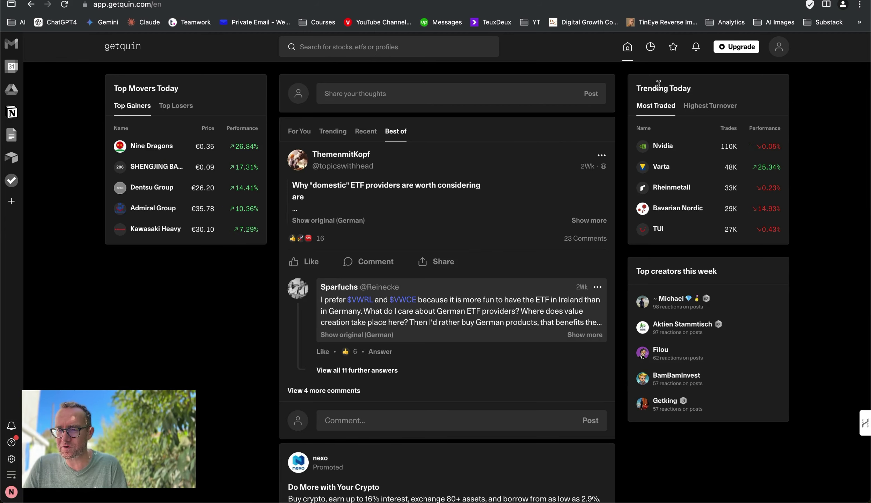
{"action": "left_click", "coordinate": [651, 49]}
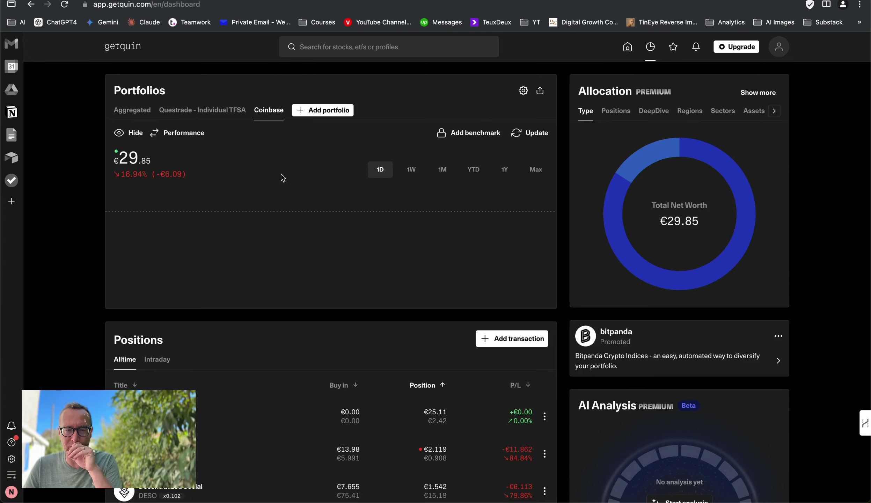
{"action": "scroll", "coordinate": [294, 203], "scroll_direction": "down", "scroll_amount": 1}
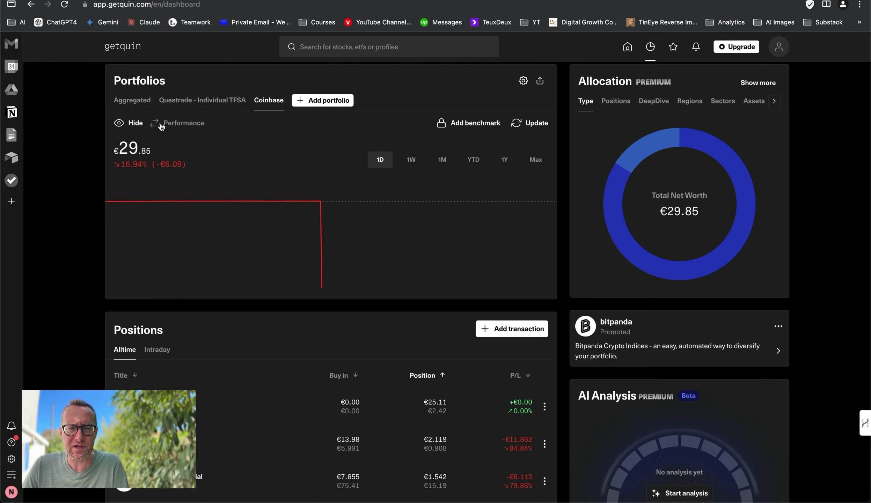
{"action": "left_click", "coordinate": [221, 102]}
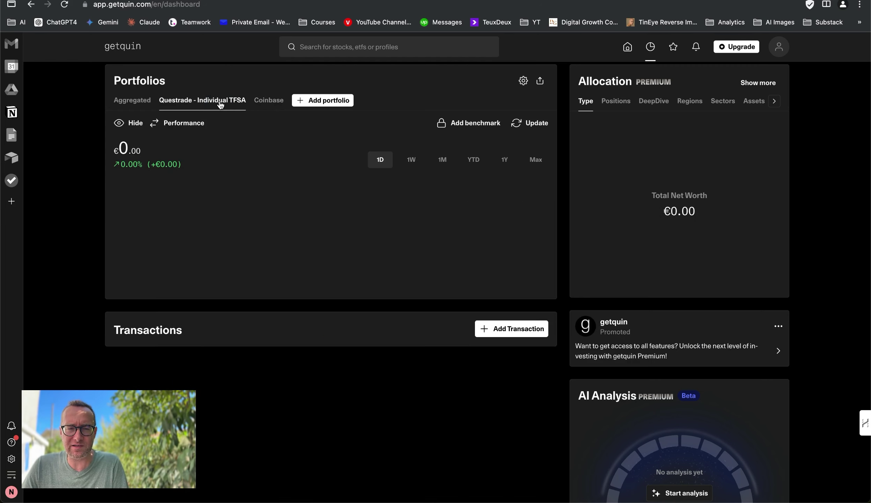
{"action": "left_click", "coordinate": [277, 103]}
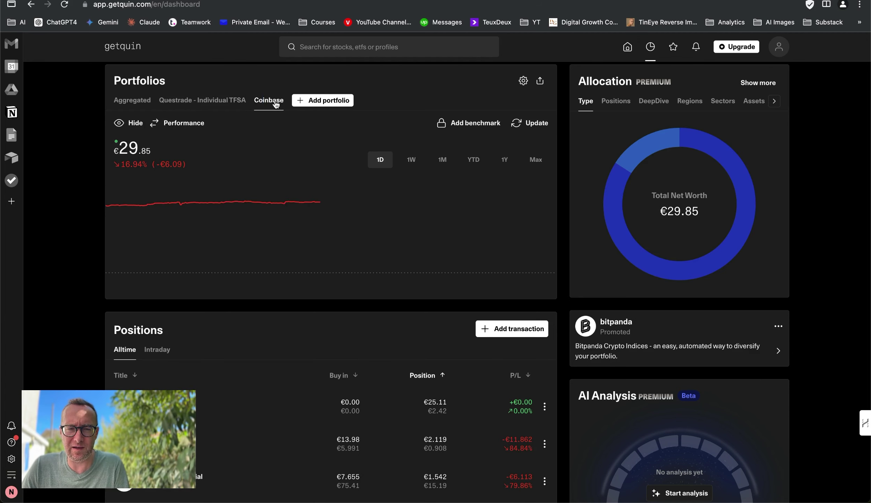
{"action": "left_click", "coordinate": [140, 101]}
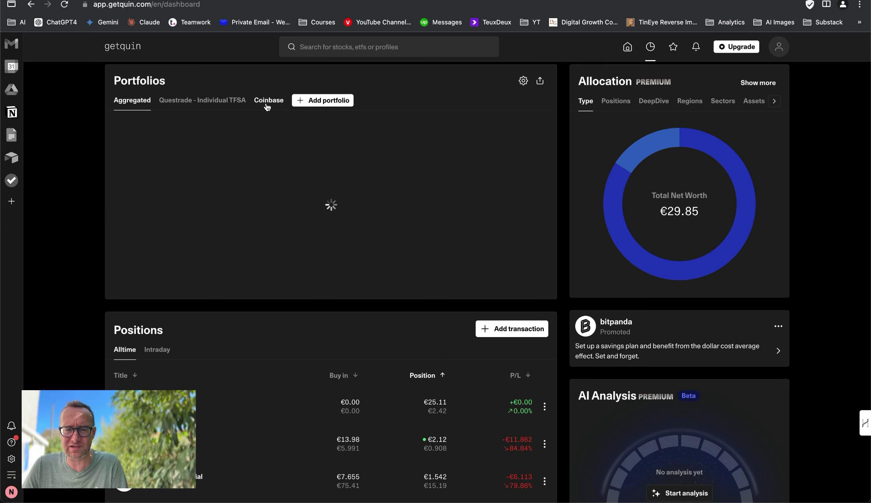
Examine the positions of the Aggregated portfolio and expand its Sold section.
{"action": "scroll", "coordinate": [195, 173], "scroll_direction": "down", "scroll_amount": 4}
{"action": "scroll", "coordinate": [195, 173], "scroll_direction": "down", "scroll_amount": 7}
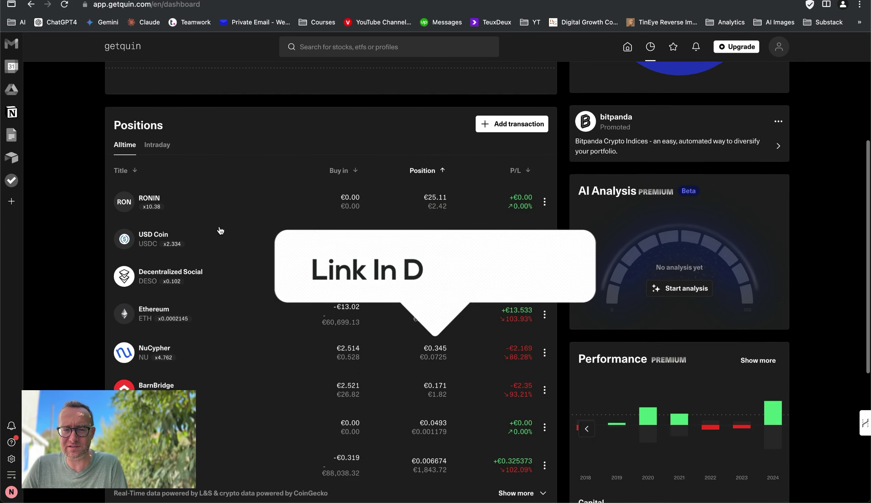
{"action": "scroll", "coordinate": [220, 229], "scroll_direction": "down", "scroll_amount": 5}
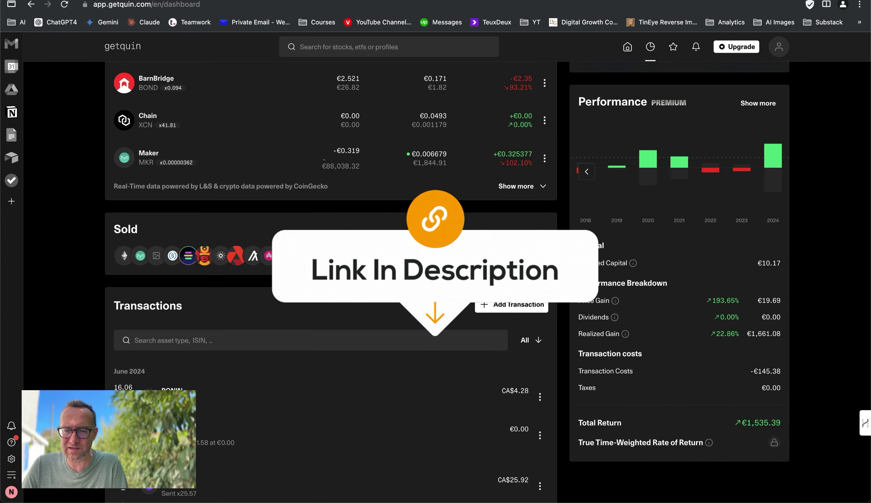
{"action": "left_click", "coordinate": [269, 223]}
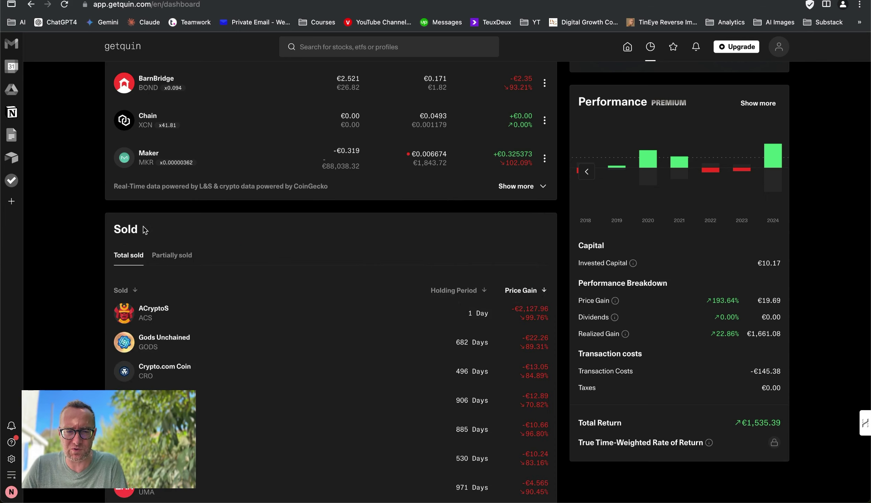
Review the sold assets and the transaction history of the Aggregated portfolio.
{"action": "scroll", "coordinate": [458, 242], "scroll_direction": "down", "scroll_amount": 8}
{"action": "scroll", "coordinate": [458, 241], "scroll_direction": "down", "scroll_amount": 15}
{"action": "scroll", "coordinate": [459, 242], "scroll_direction": "up", "scroll_amount": 3}
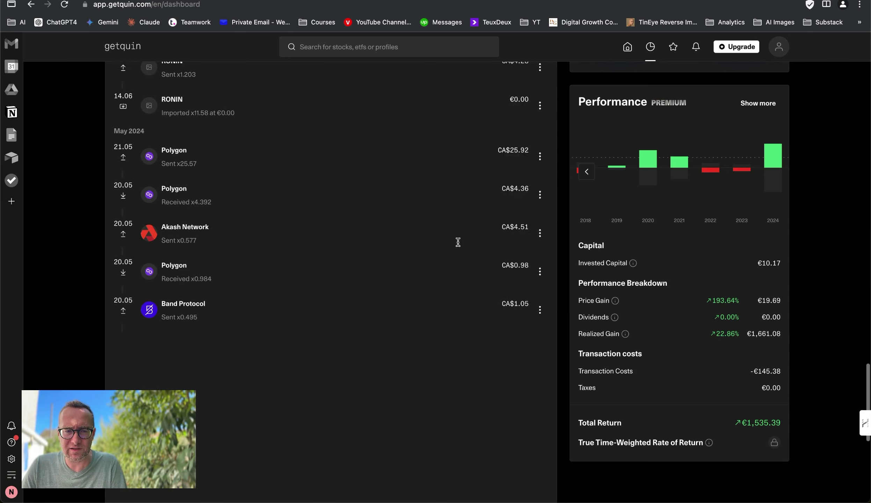
{"action": "scroll", "coordinate": [458, 242], "scroll_direction": "up", "scroll_amount": 2}
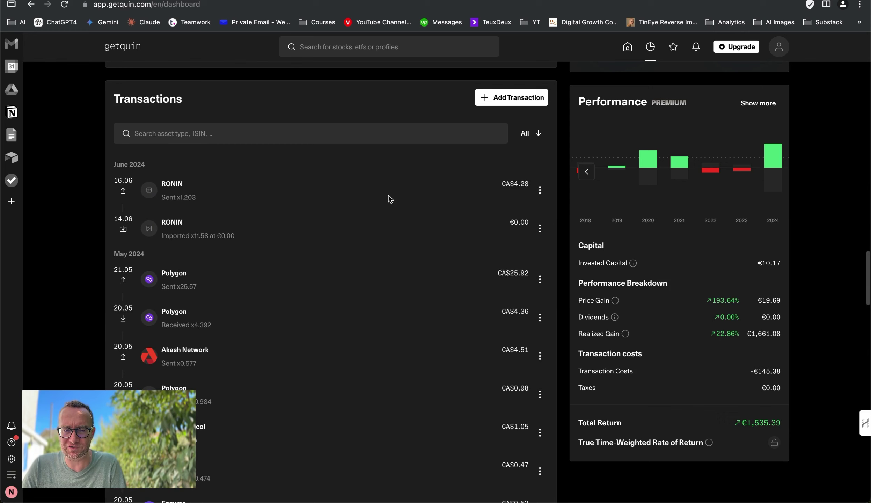
{"action": "scroll", "coordinate": [627, 236], "scroll_direction": "down", "scroll_amount": 2}
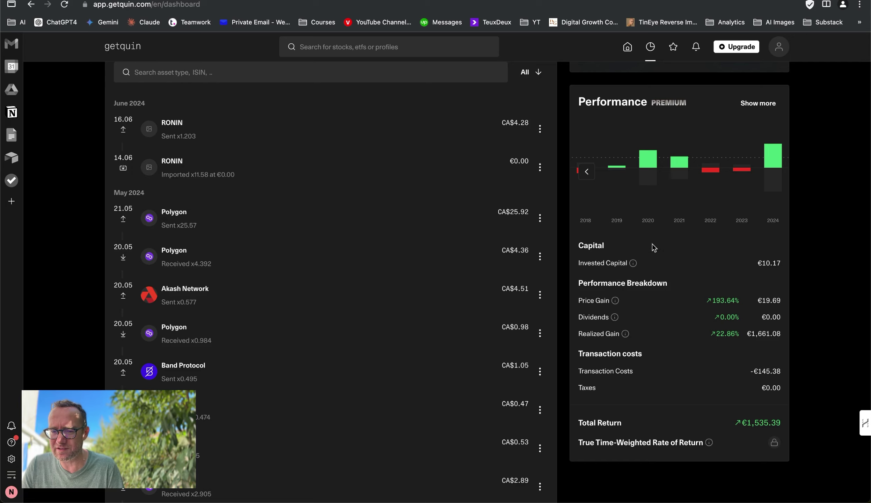
{"action": "scroll", "coordinate": [663, 307], "scroll_direction": "up", "scroll_amount": 10}
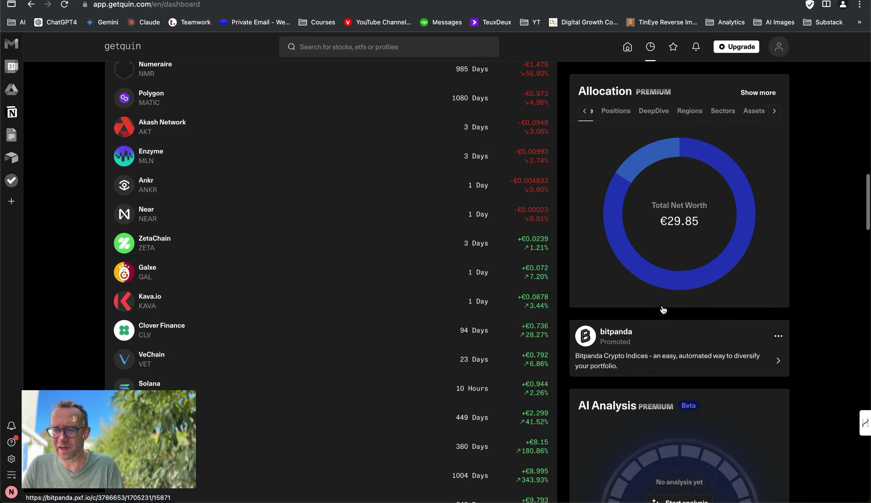
Open the markets page with the watchlists and examine its trending stocks, ETF and crypto rankings.
{"action": "scroll", "coordinate": [663, 309], "scroll_direction": "up", "scroll_amount": 8}
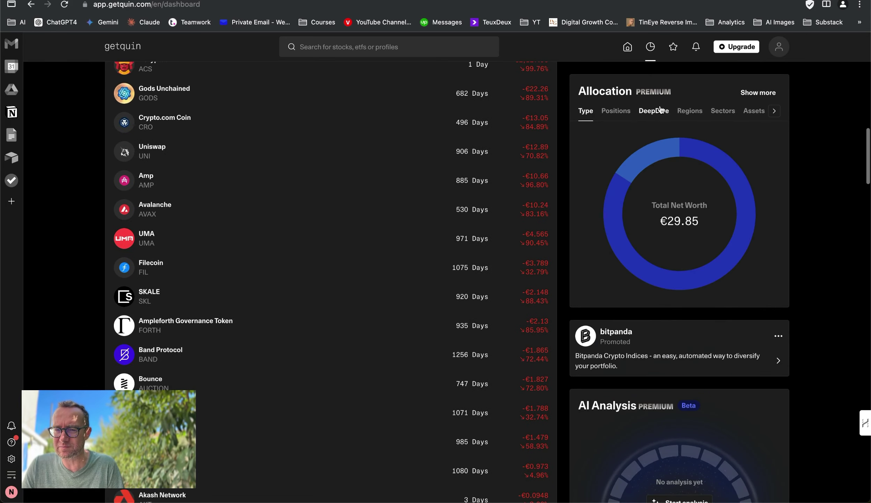
{"action": "scroll", "coordinate": [695, 99], "scroll_direction": "up", "scroll_amount": 7}
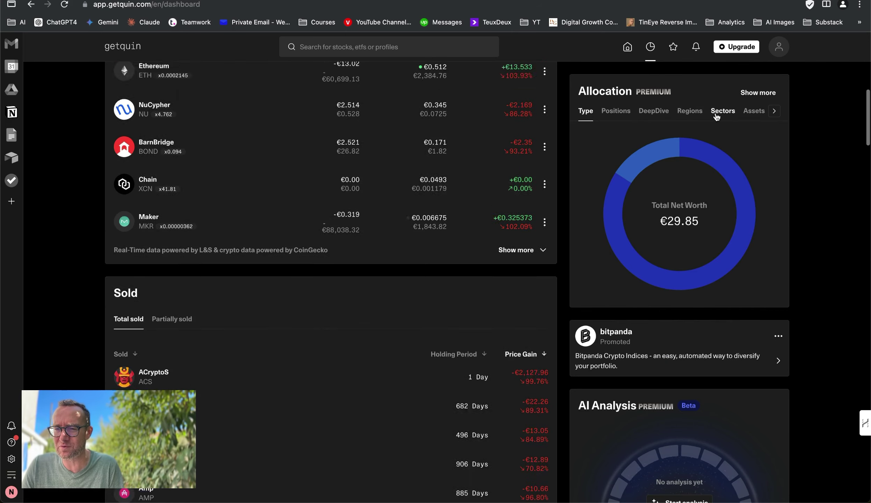
{"action": "scroll", "coordinate": [716, 117], "scroll_direction": "up", "scroll_amount": 9}
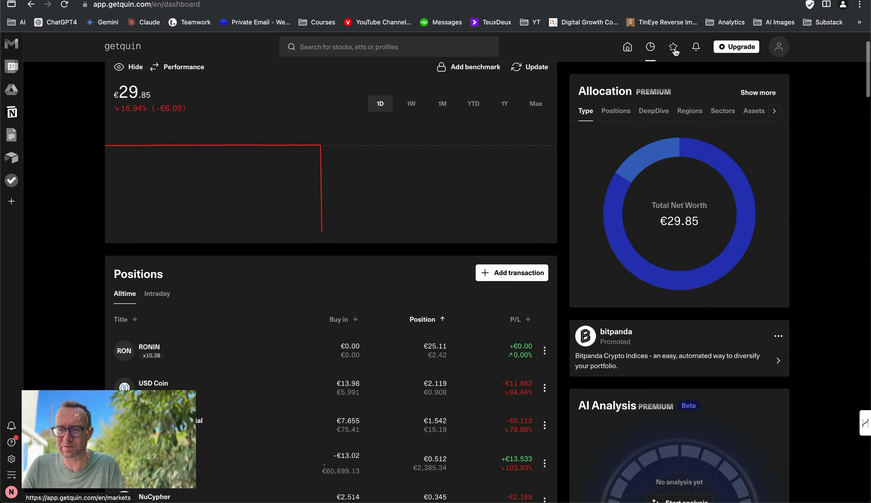
{"action": "left_click", "coordinate": [675, 49]}
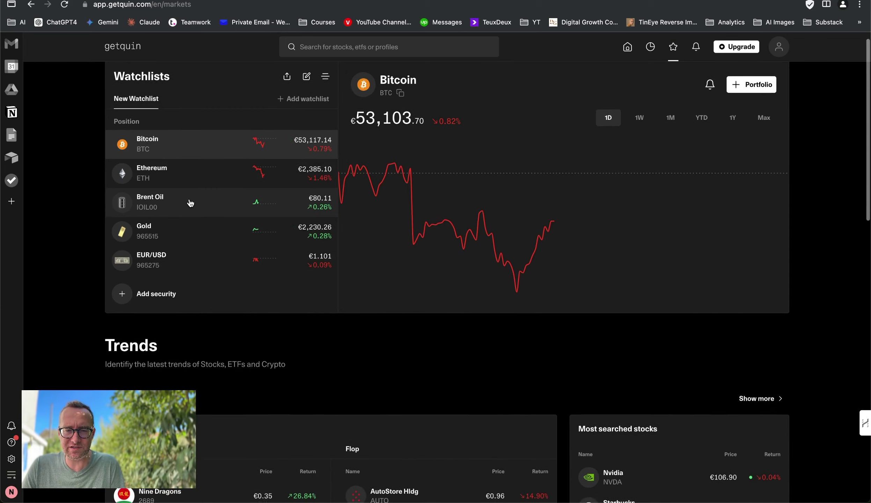
{"action": "scroll", "coordinate": [190, 203], "scroll_direction": "down", "scroll_amount": 12}
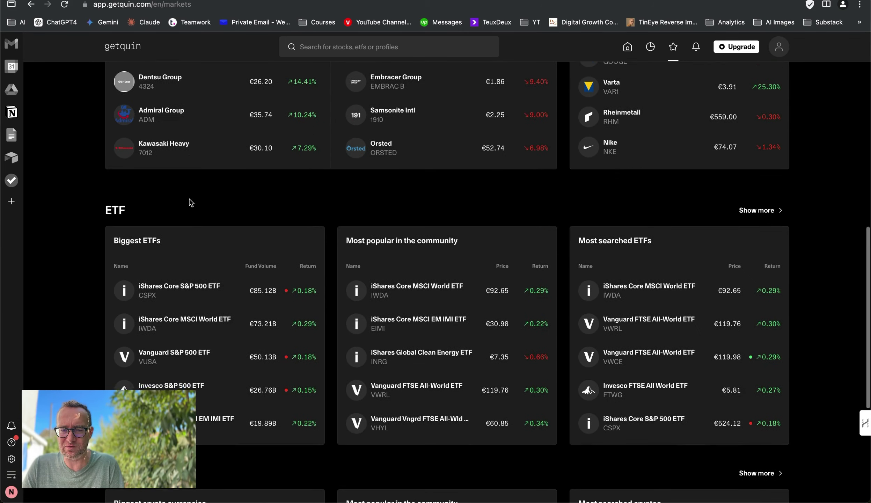
{"action": "scroll", "coordinate": [249, 253], "scroll_direction": "down", "scroll_amount": 5}
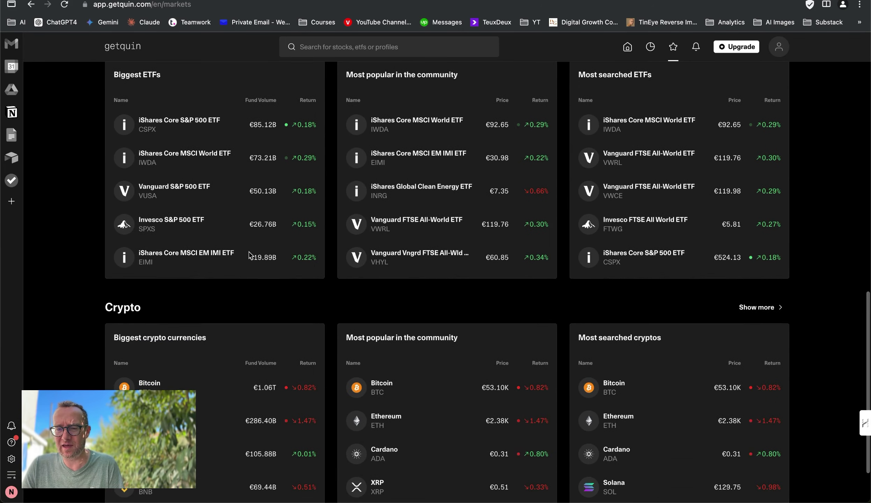
{"action": "scroll", "coordinate": [249, 254], "scroll_direction": "down", "scroll_amount": 1}
{"action": "scroll", "coordinate": [250, 255], "scroll_direction": "up", "scroll_amount": 5}
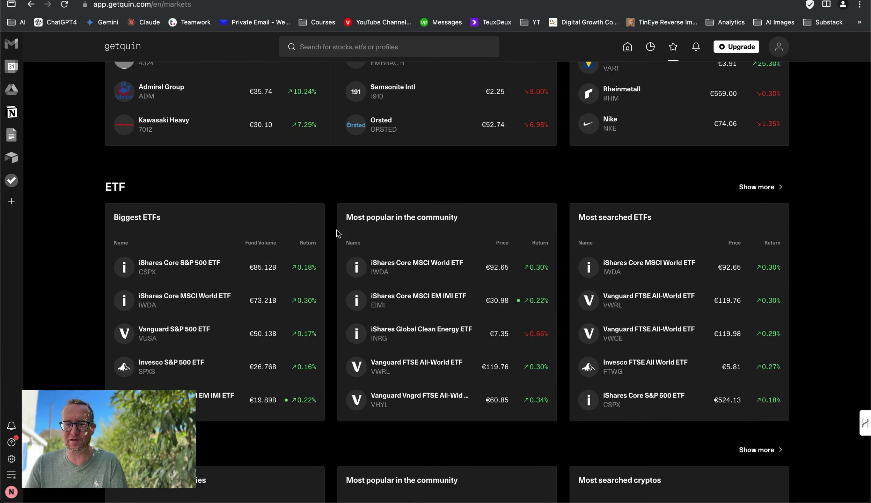
Open the Premium upgrade offer, review its yearly plan's feature list, and close it to return to the watchlists.
{"action": "left_click", "coordinate": [738, 51]}
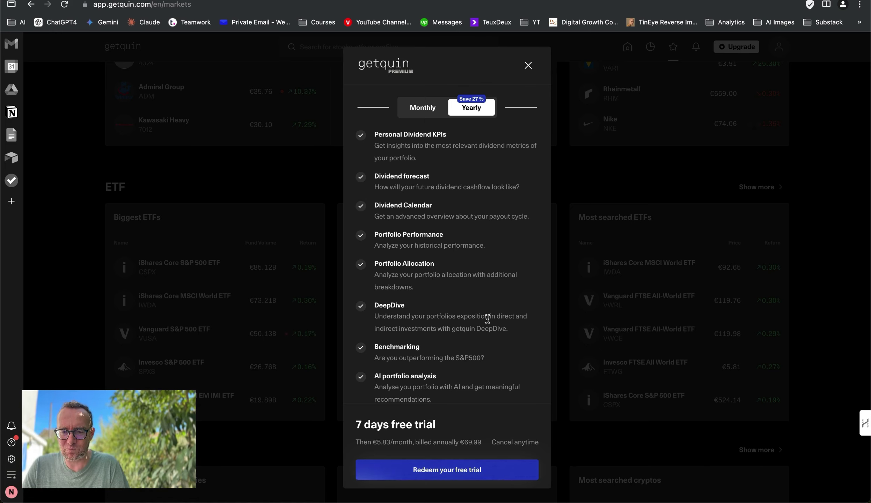
{"action": "scroll", "coordinate": [467, 321], "scroll_direction": "down", "scroll_amount": 3}
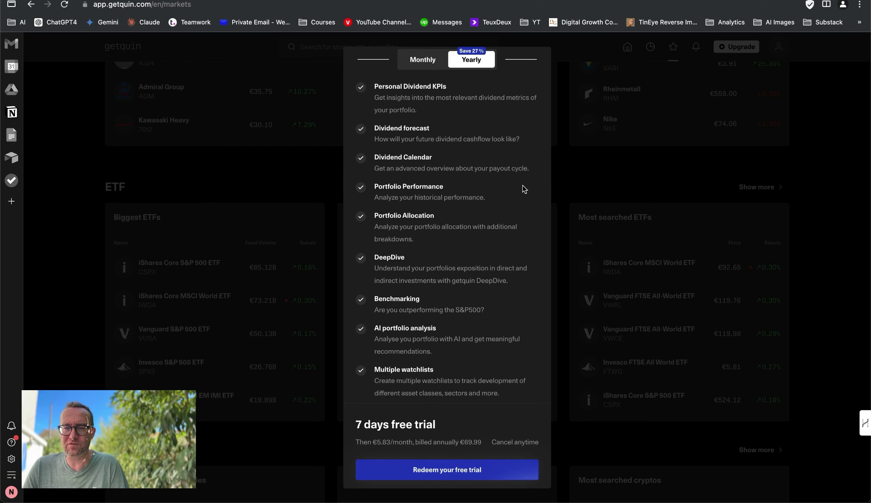
{"action": "left_click", "coordinate": [642, 160]}
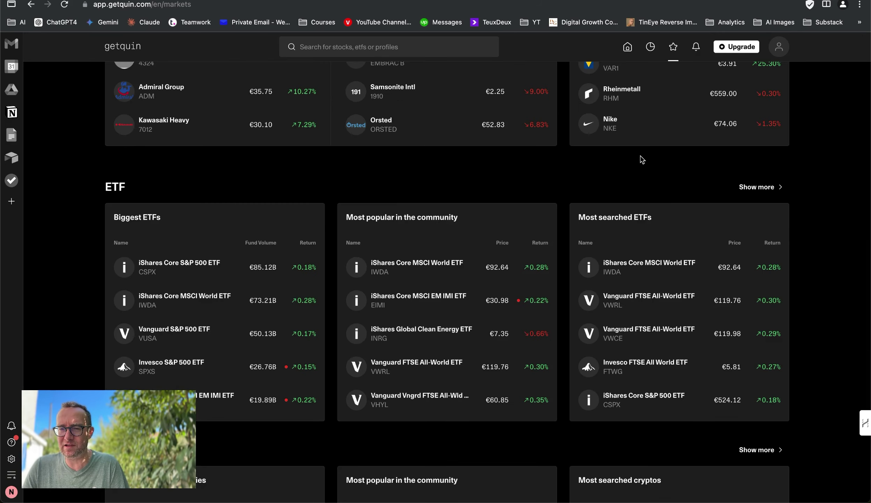
{"action": "scroll", "coordinate": [642, 159], "scroll_direction": "up", "scroll_amount": 15}
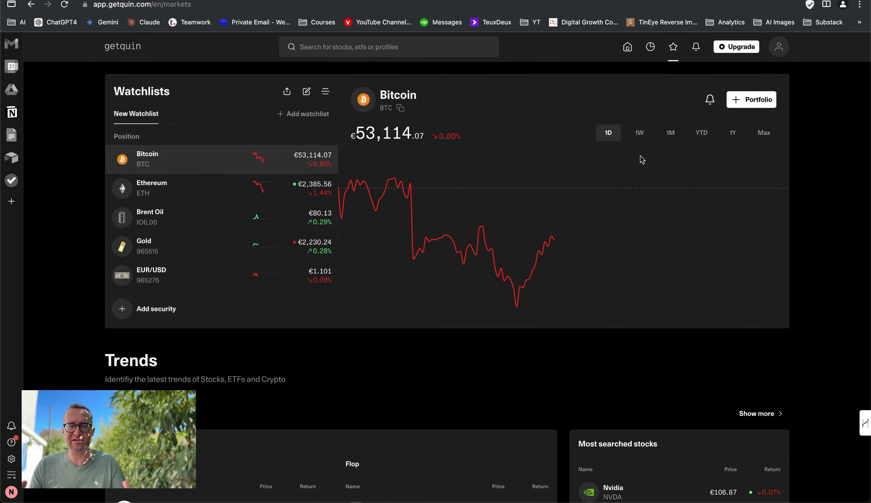